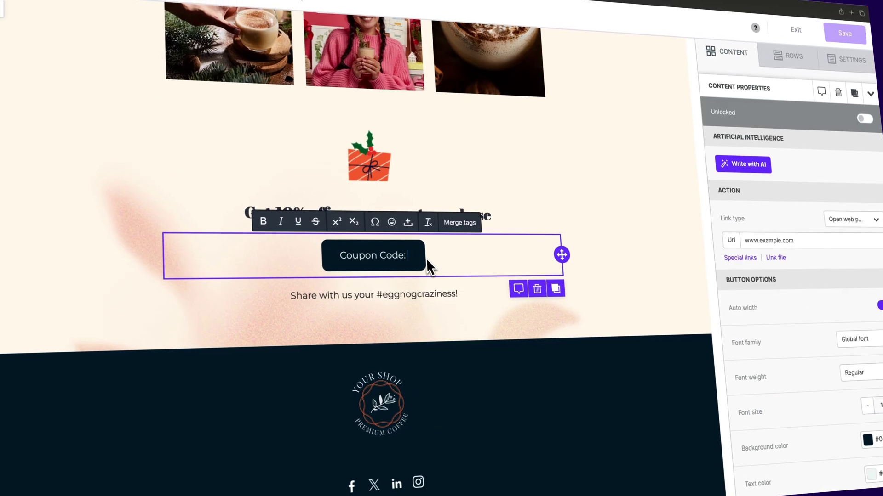
Step: Enter WELCOME10 after 'Coupon Code:' in the button, then look over the intro paragraph below
type("WELCOME10")
double_click(427, 260)
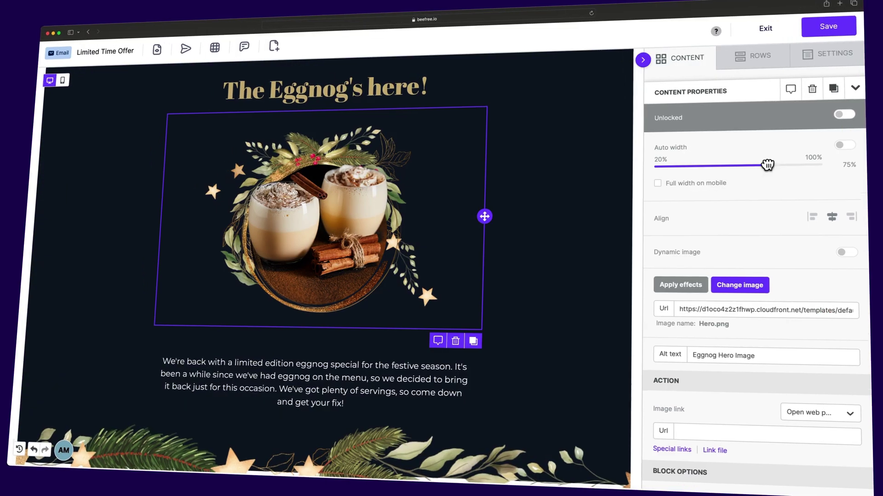
scroll(574, 228, "down", 5)
double_click(275, 162)
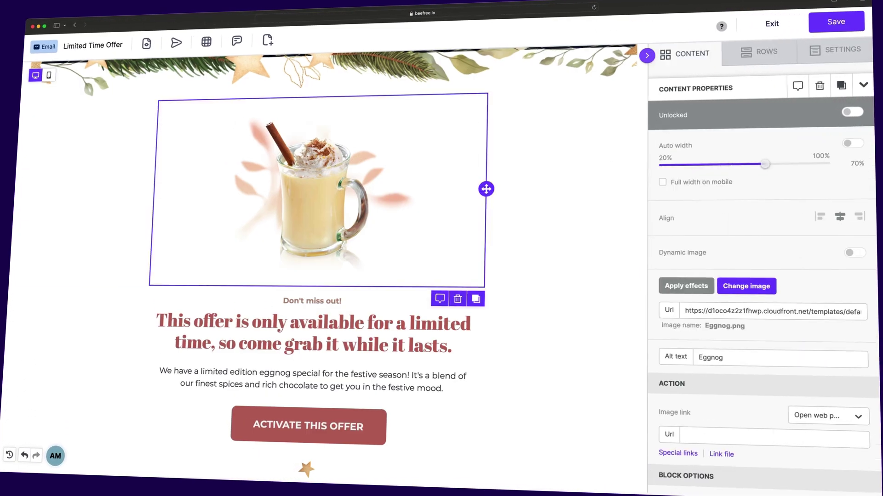
scroll(357, 201, "down", 3)
left_click_drag(357, 201, 275, 187)
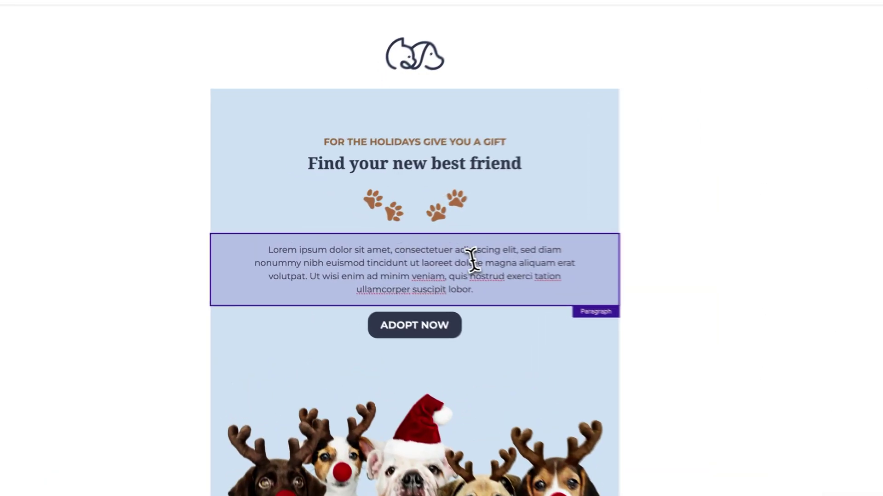
Step: Replace the lorem ipsum paragraph with Write with AI copy from a pasted pet-gift prompt
triple_click(374, 252)
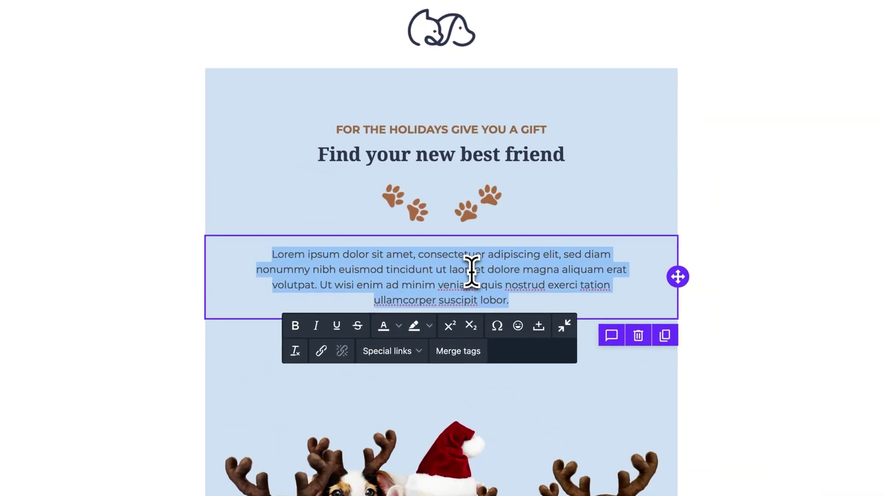
left_click(529, 302)
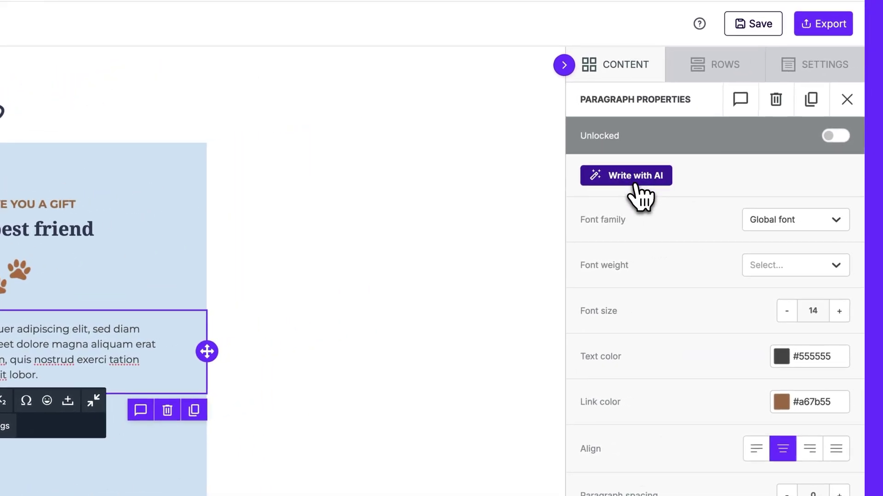
left_click(636, 186)
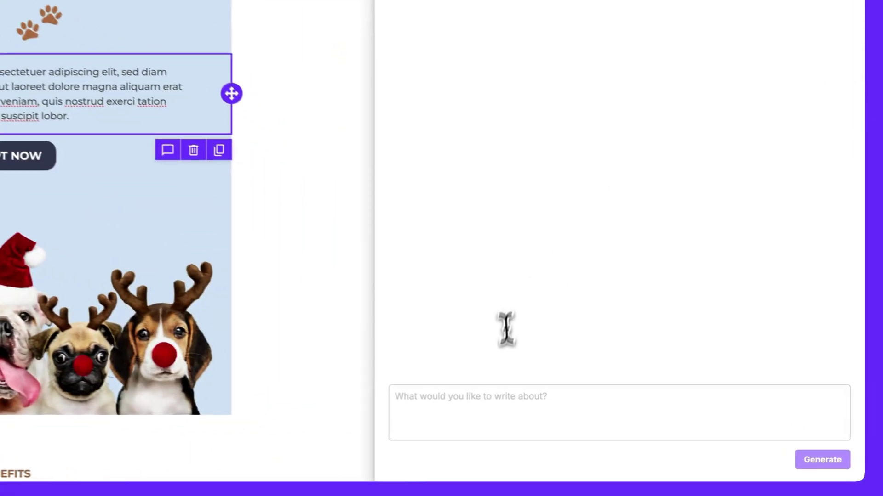
left_click(453, 406)
type("Create email copy to compliment my H1 \"find your new best friend\" which is a call to action to give the gift of a new pet. Make it friendly and inspirational. Keep it short.")
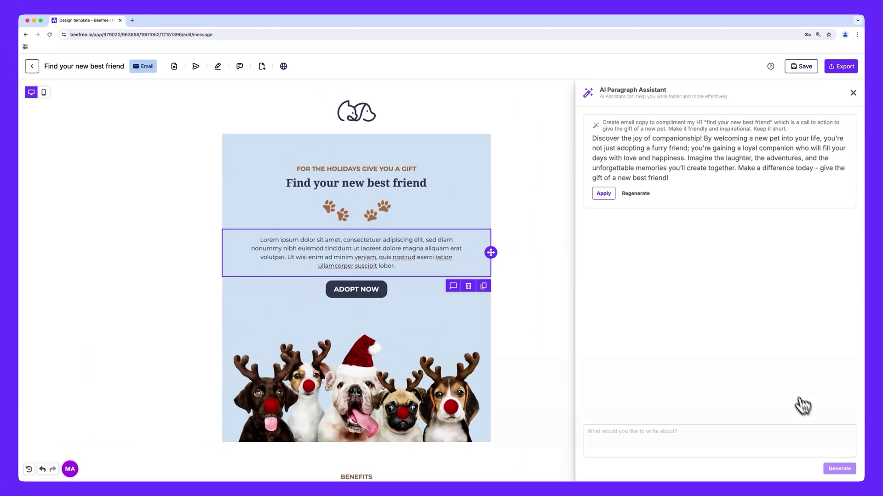
left_click(603, 193)
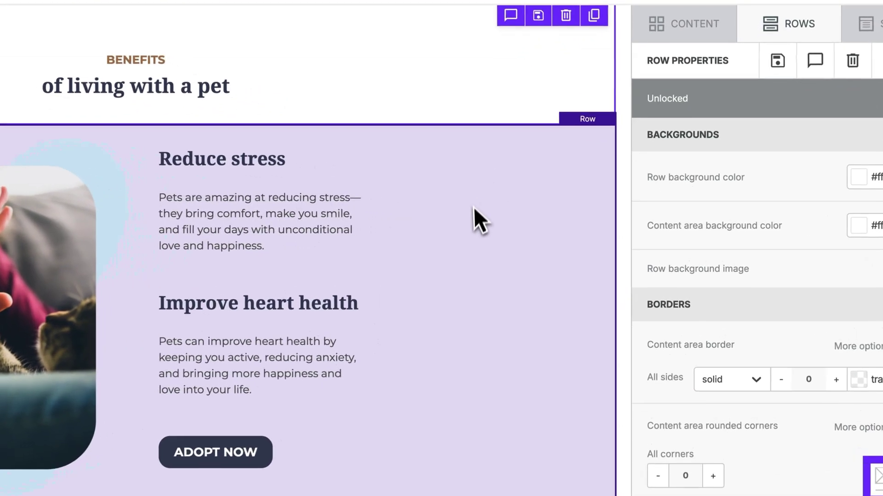
Step: Translate the Reduce stress paragraph into Spanish with the Write with AI translate suggestion
left_click(543, 237)
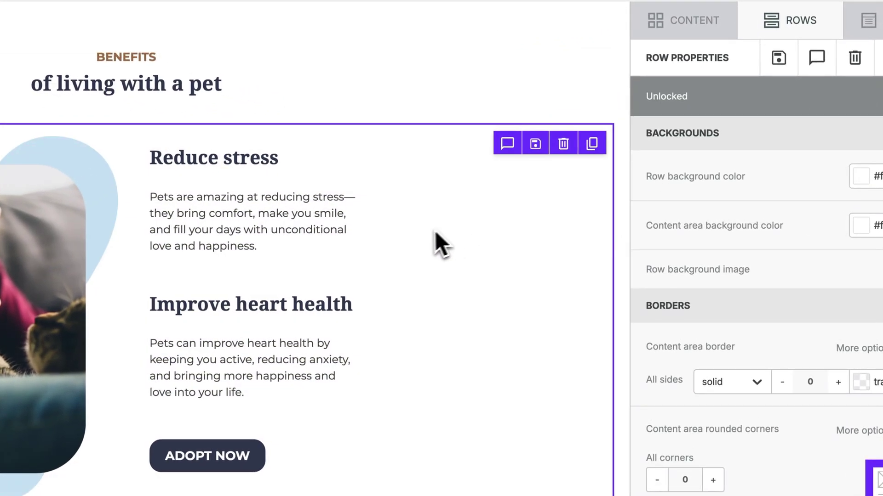
left_click(325, 249)
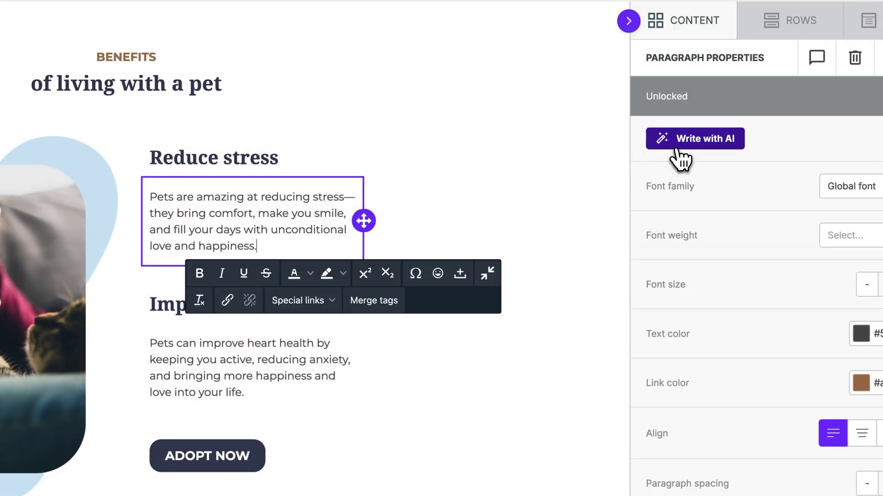
left_click(677, 148)
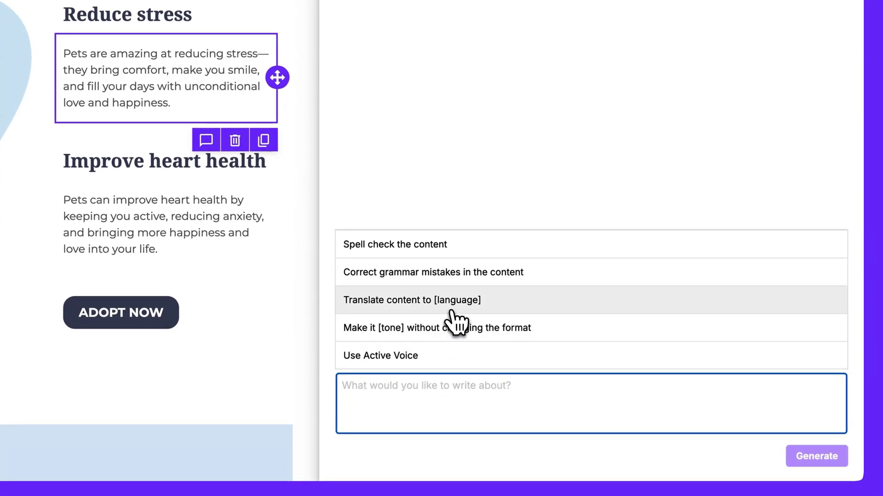
left_click(455, 305)
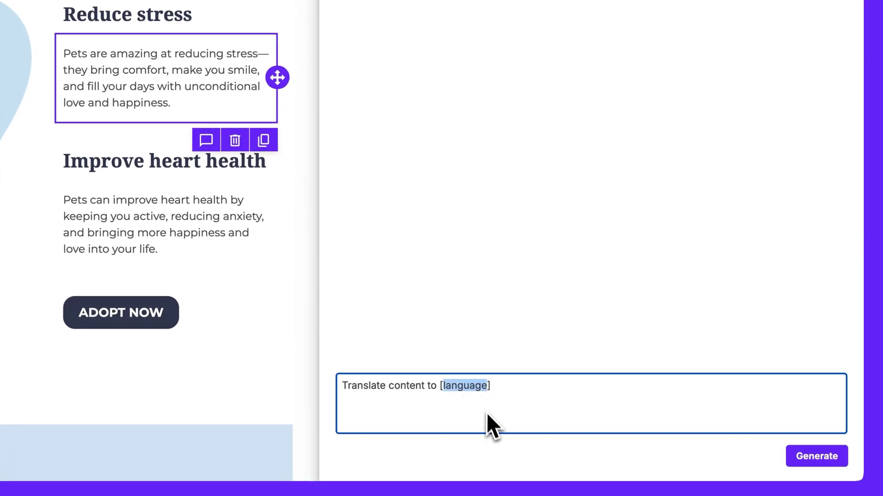
type("spanish")
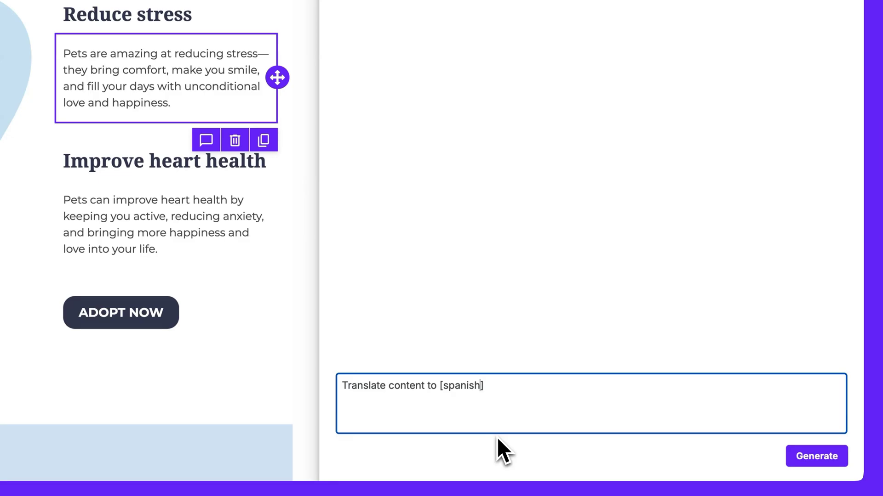
left_click(804, 462)
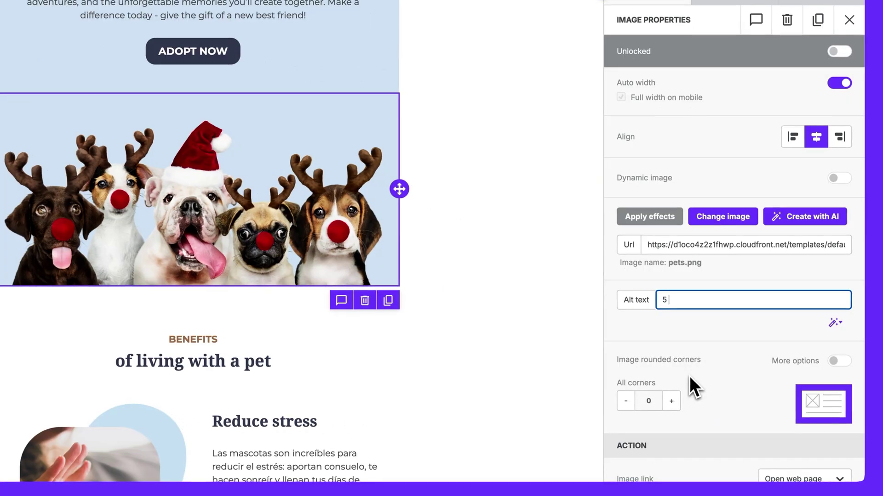
Step: Give the dogs image alt text 'dogs dressed in reindeer noses, antlers, and a…', then generate the cat image's alt text
type("dogs dressed in reindeer noses, antlers, and a")
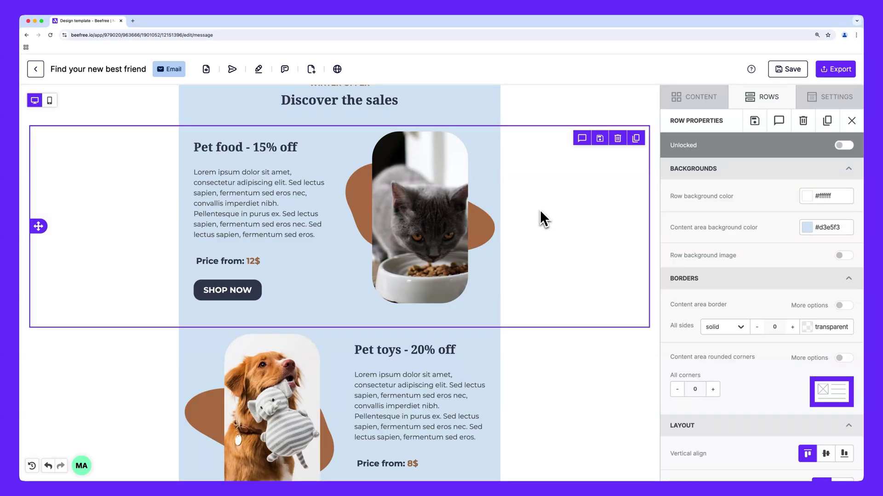
left_click(441, 227)
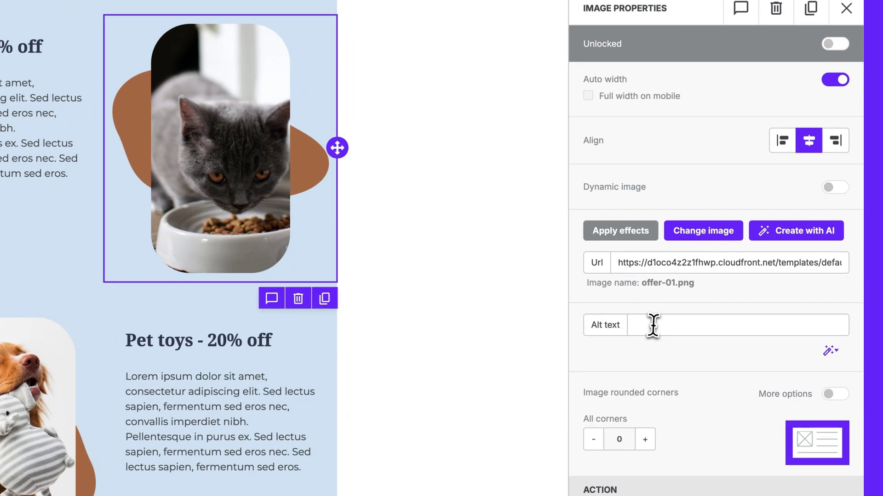
left_click(719, 339)
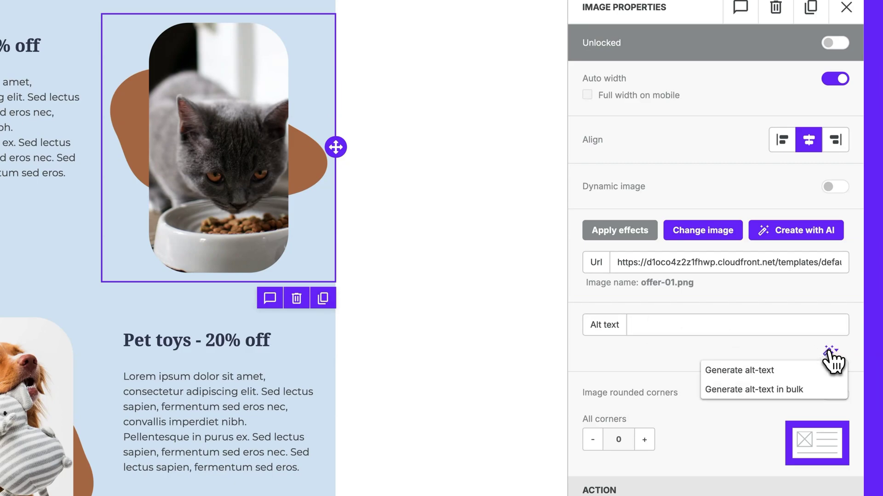
left_click(827, 371)
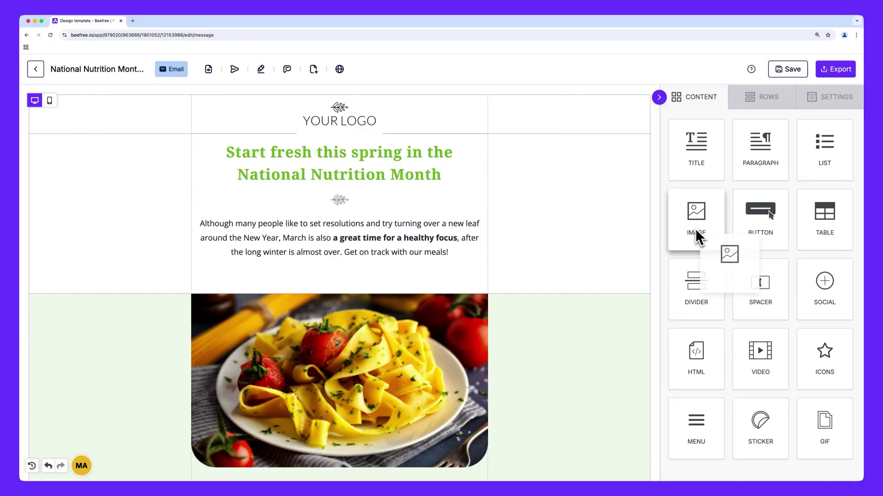
Step: Drag an Image block into the row under the National Nutrition Month title
left_click_drag(730, 253, 390, 193)
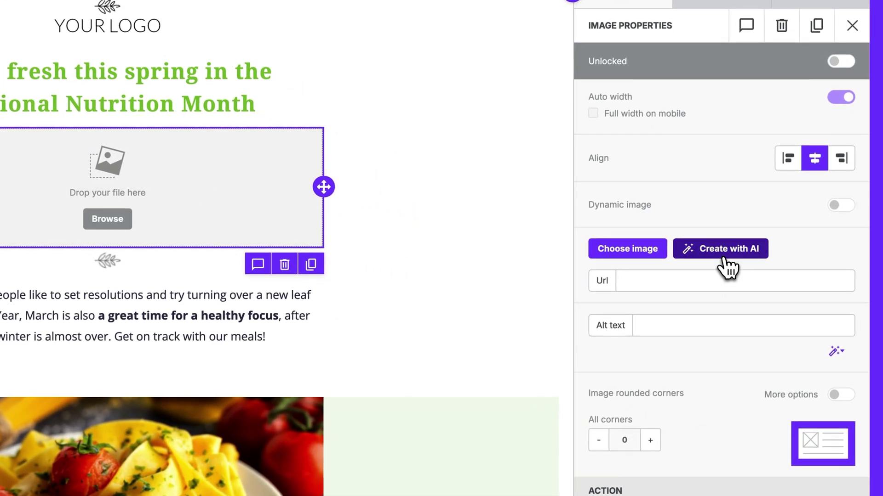
Step: Open Create with AI for the empty image, keep Photographic style, and expand Advanced Settings
left_click(726, 262)
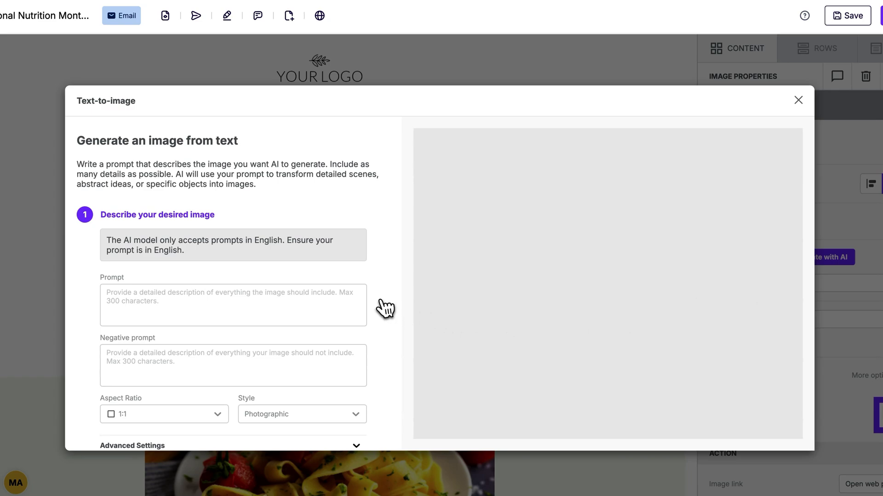
scroll(384, 309, "down", 3)
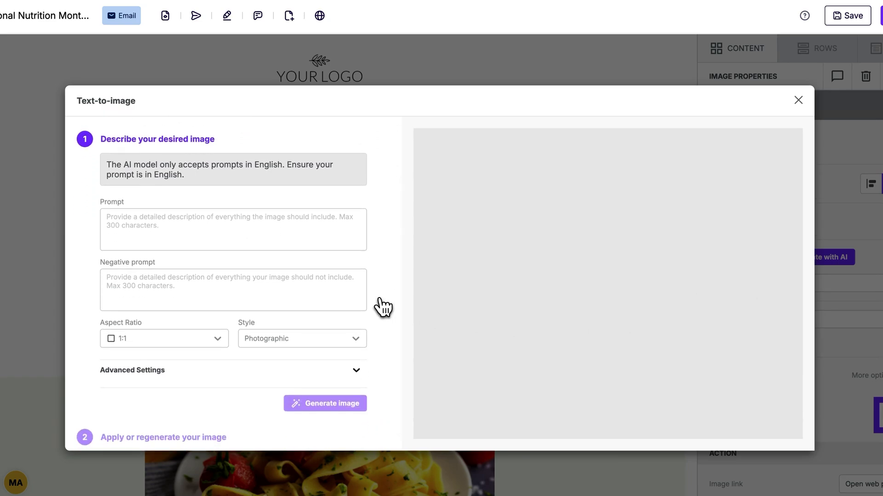
left_click(217, 340)
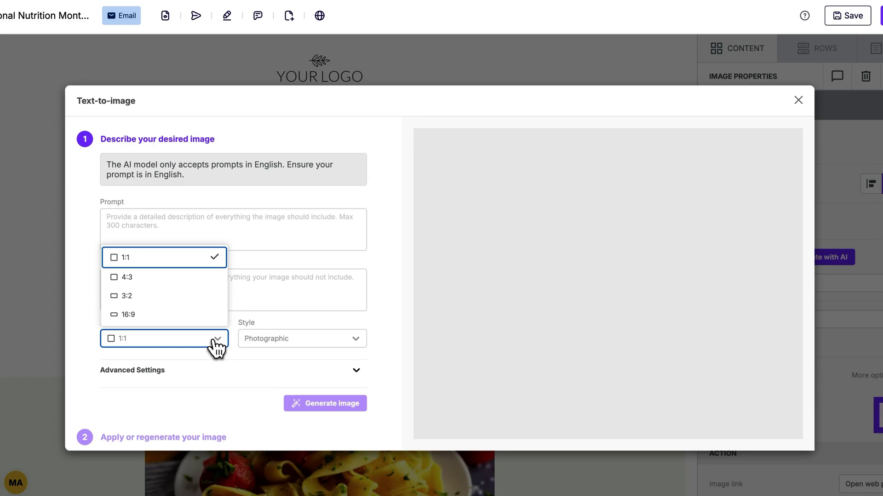
left_click(304, 350)
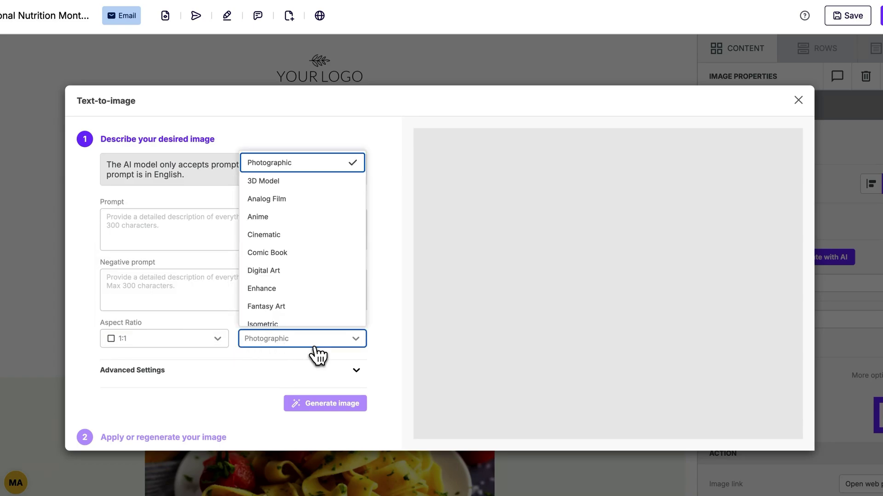
left_click(316, 348)
left_click(357, 369)
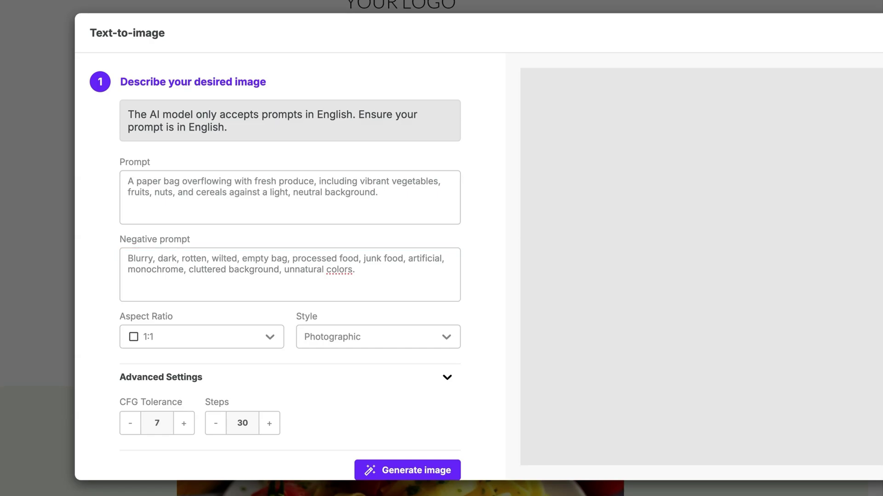
Step: Generate the produce-bag photo and apply it to the image block under the headline
scroll(492, 355, "down", 1)
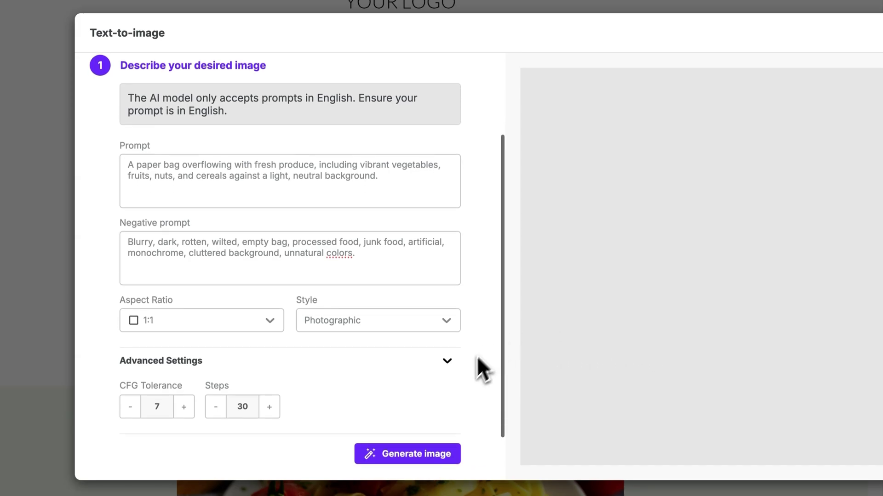
left_click(432, 457)
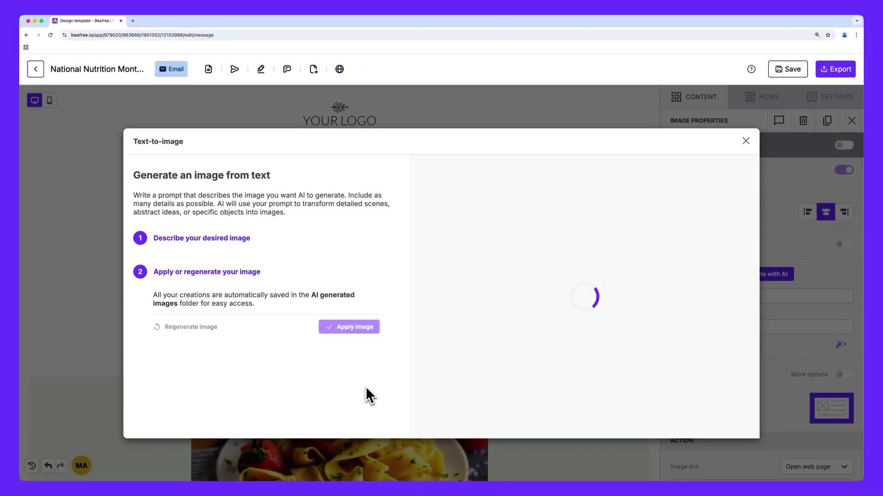
left_click(359, 329)
scroll(359, 329, "down", 1)
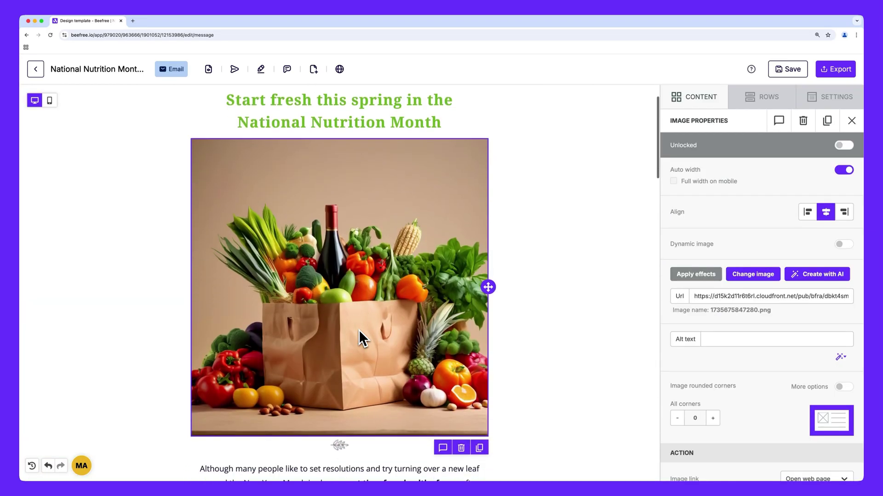